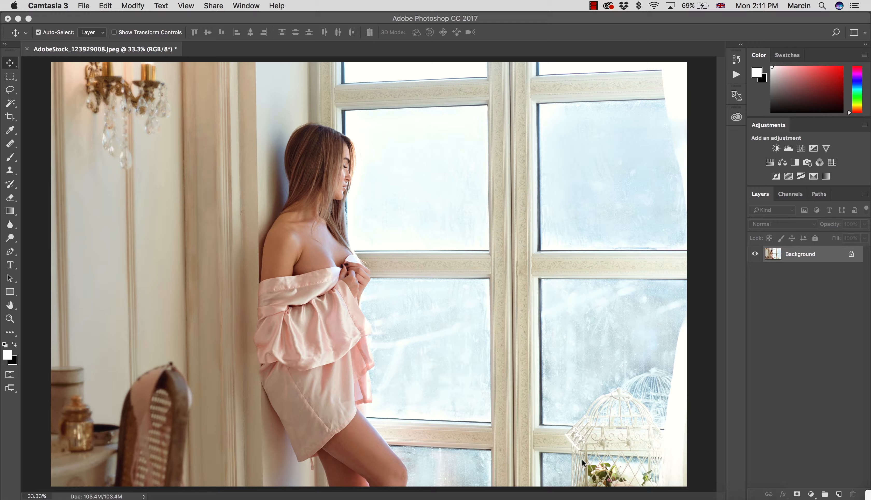
Step: View the source photo in Adobe Bridge, and return to its open document in Photoshop
{"action": "left_click", "coordinate": [629, 495]}
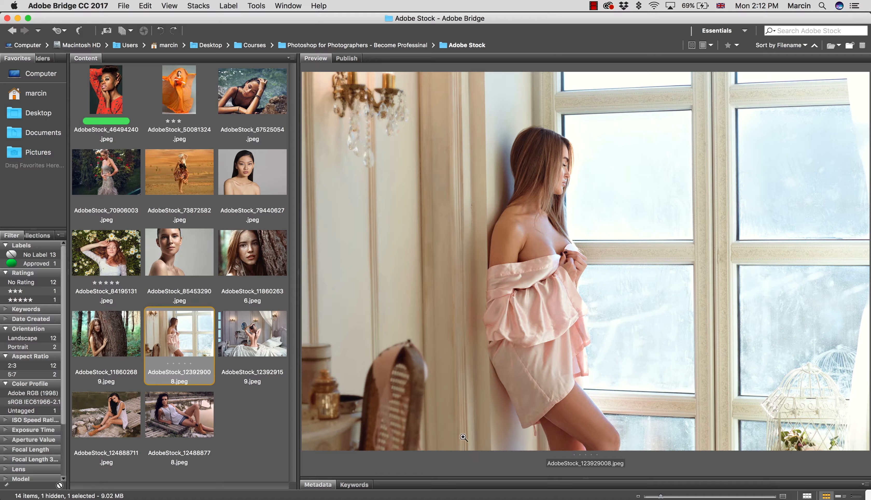
{"action": "left_click", "coordinate": [482, 498]}
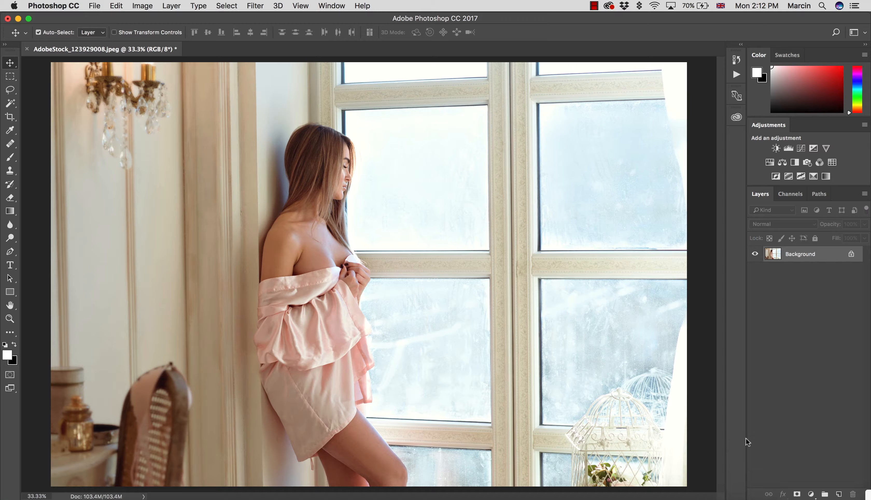
Step: Add a Curves adjustment layer above the Background and rename it "reducing highlights"
{"action": "left_click", "coordinate": [811, 495]}
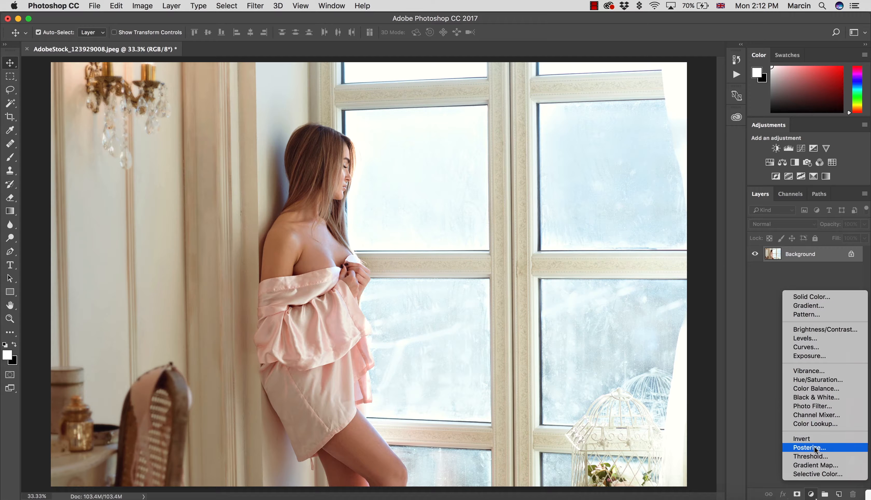
{"action": "left_click", "coordinate": [807, 347]}
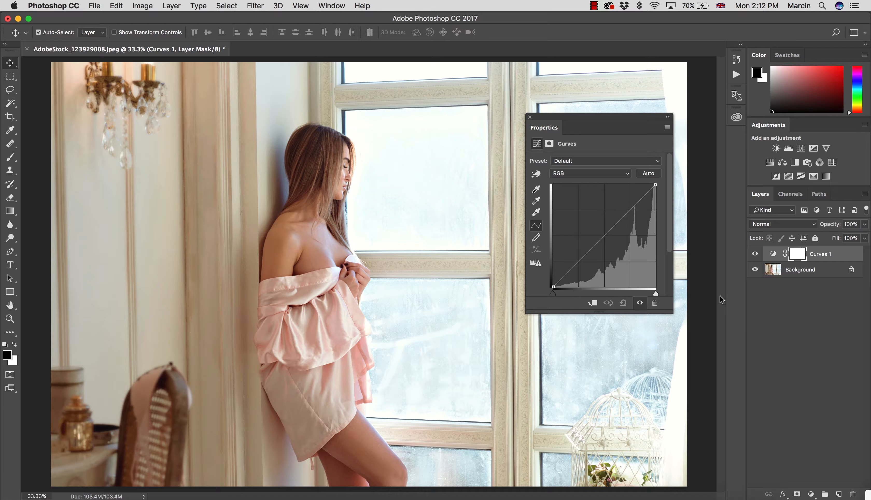
{"action": "double_click", "coordinate": [821, 256]}
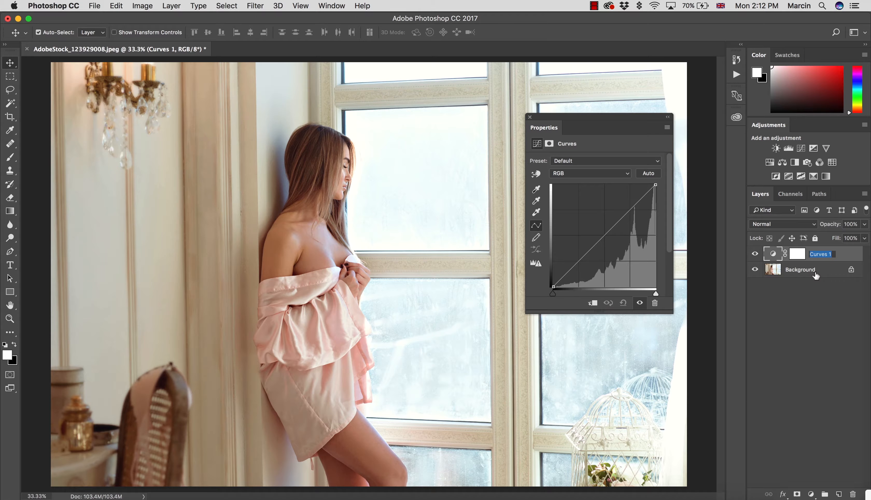
{"action": "type", "text": "re"}
{"action": "type", "text": "ducing highlights"}
{"action": "key", "text": "Return"}
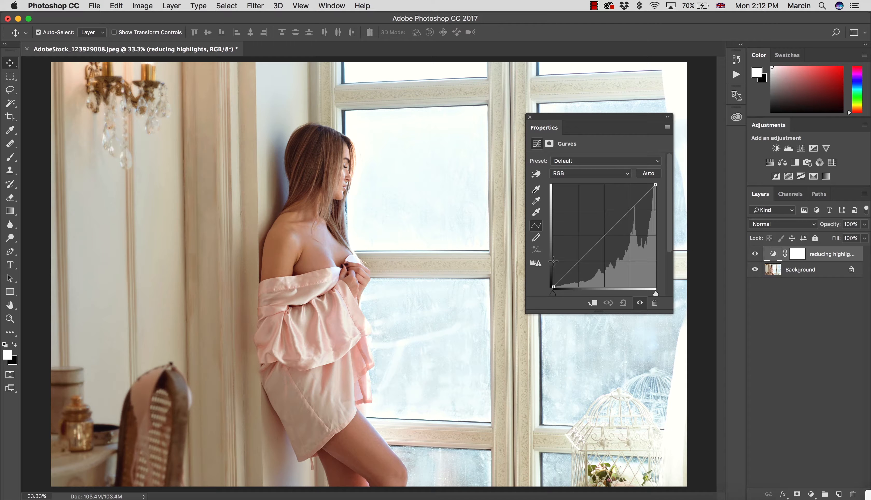
Step: Open Color Range for the mask of the "reducing highlights" layer
{"action": "left_click", "coordinate": [796, 255]}
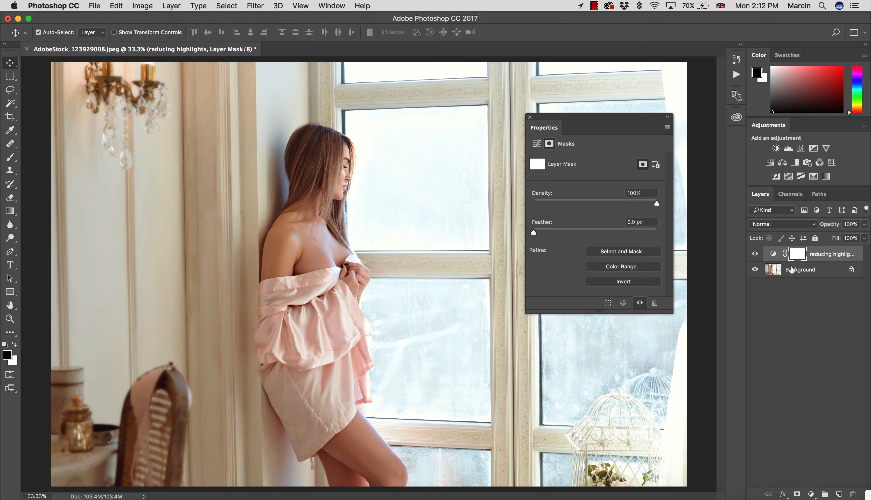
{"action": "left_click", "coordinate": [232, 11]}
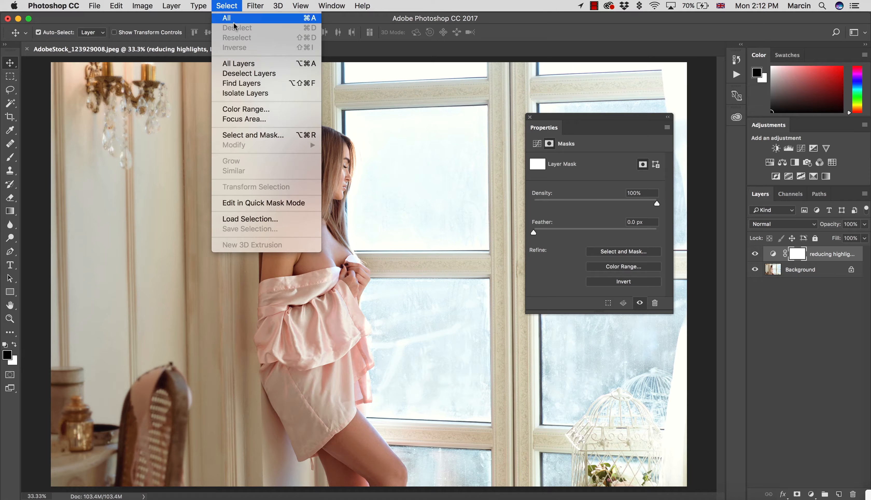
{"action": "left_click", "coordinate": [245, 109]}
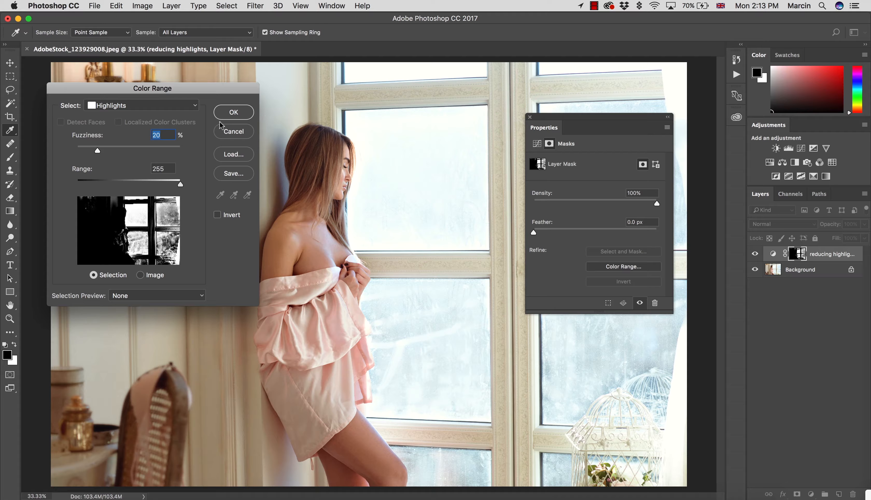
Step: Try the Shadows, Midtones and Highlights presets for the mask, with Highlights at range 255 and fuzziness 26%
{"action": "left_click", "coordinate": [116, 104]}
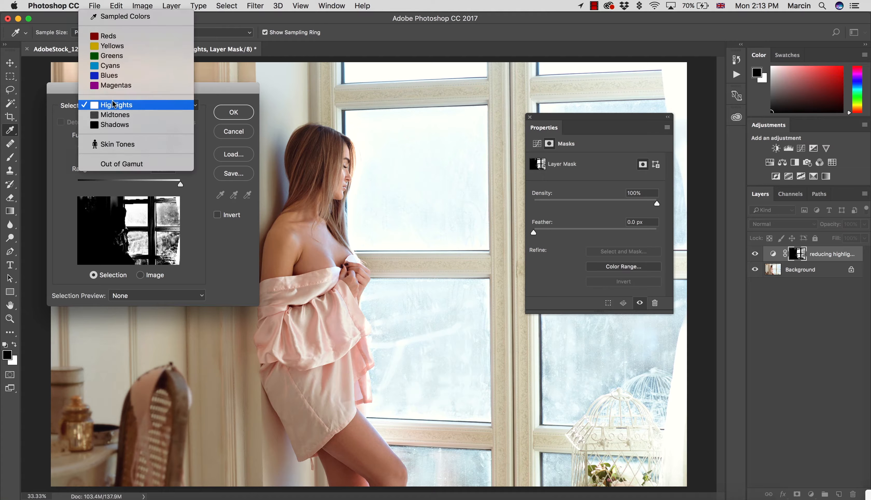
{"action": "left_click", "coordinate": [108, 124]}
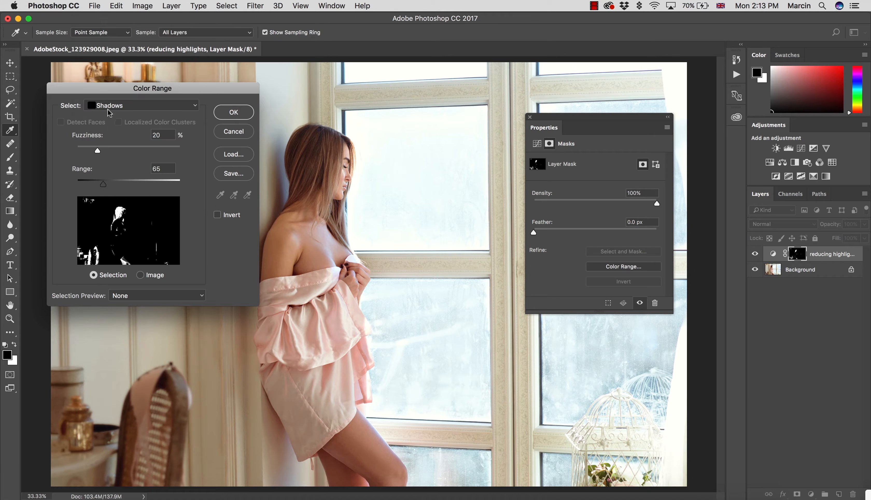
{"action": "left_click", "coordinate": [107, 107]}
{"action": "left_click", "coordinate": [107, 97]}
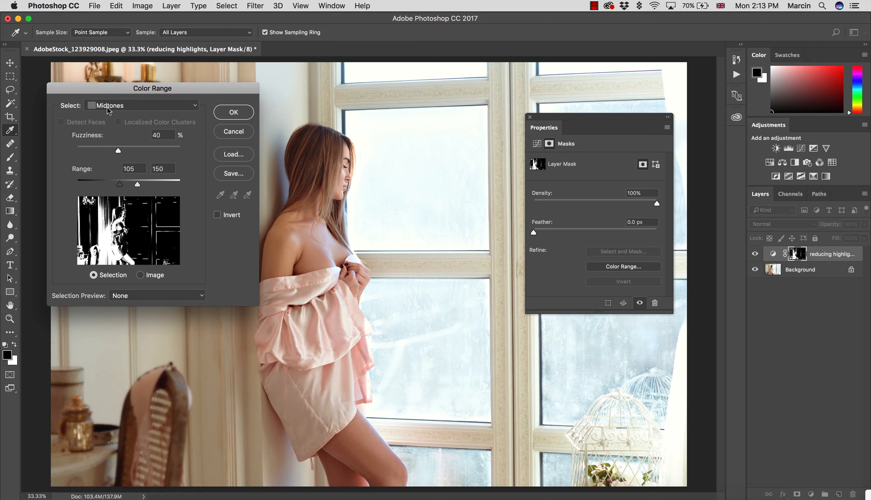
{"action": "left_click", "coordinate": [107, 106]}
{"action": "left_click", "coordinate": [108, 96]}
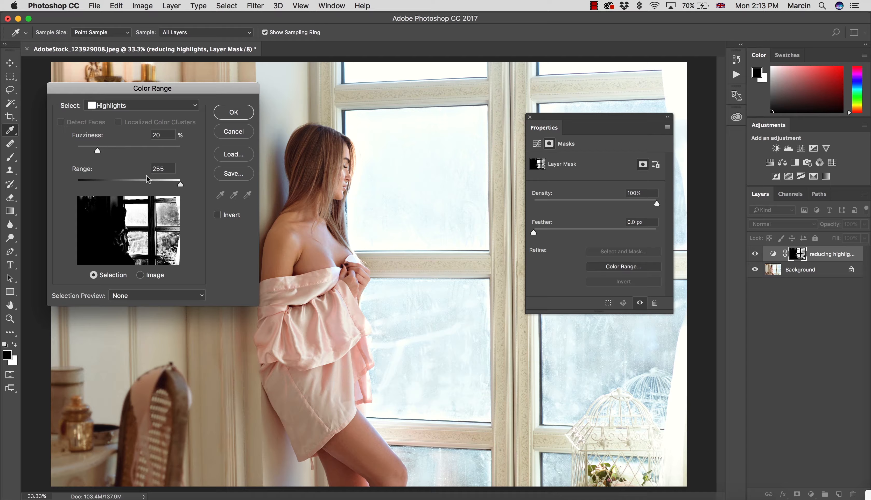
{"action": "left_click_drag", "start_coordinate": [179, 181], "coordinate": [216, 187]}
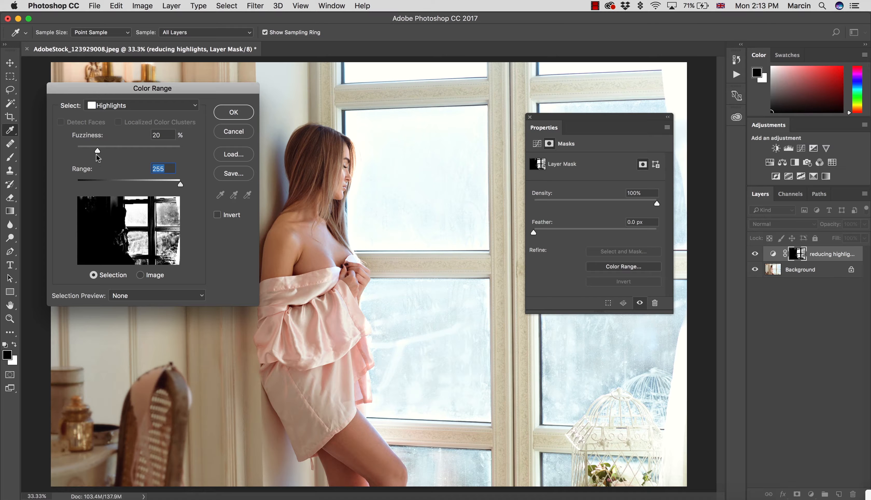
{"action": "mouse_move", "coordinate": [97, 151]}
{"action": "left_mouse_down"}
{"action": "mouse_move", "coordinate": [108, 150]}
{"action": "mouse_move", "coordinate": [90, 149]}
{"action": "mouse_move", "coordinate": [104, 151]}
{"action": "left_mouse_up"}
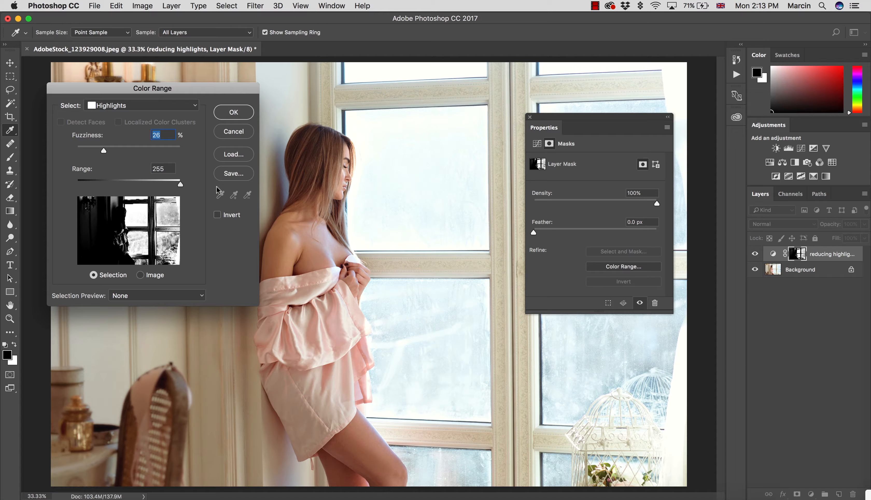
Step: Build the mask from Sampled Colors picked in the bright window panes, with fuzziness 51, and apply it
{"action": "left_click", "coordinate": [131, 106]}
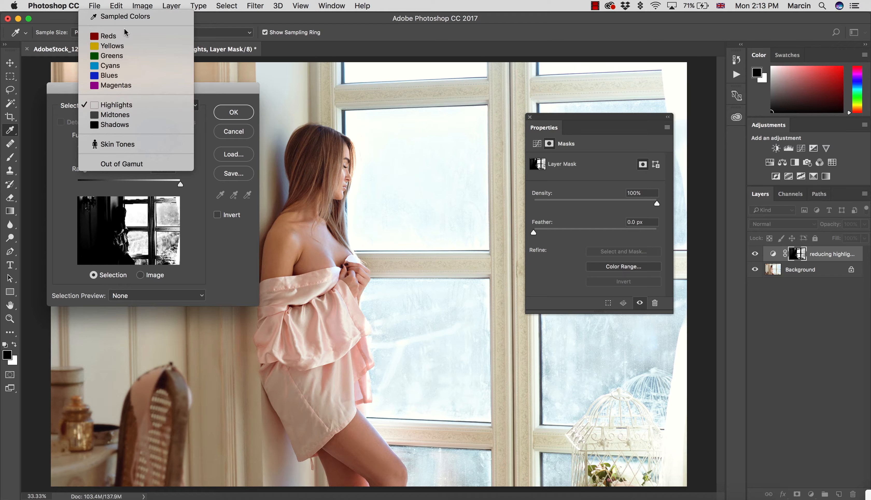
{"action": "left_click", "coordinate": [119, 16]}
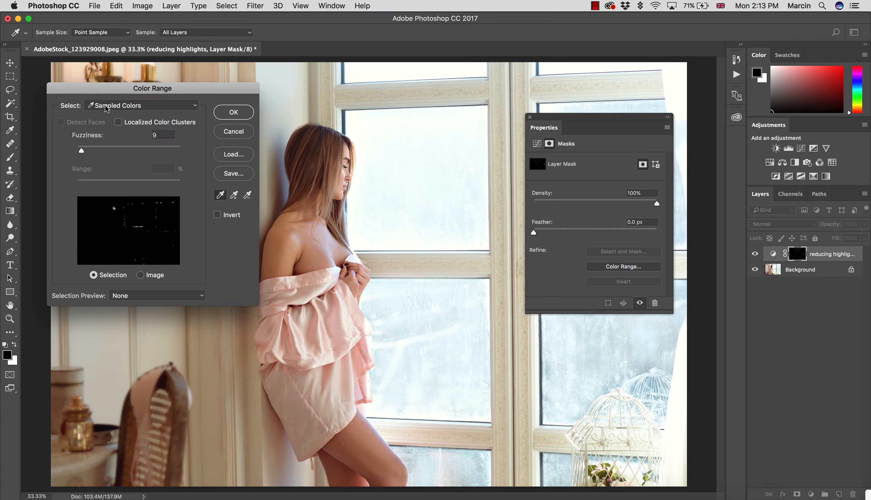
{"action": "left_click", "coordinate": [351, 117]}
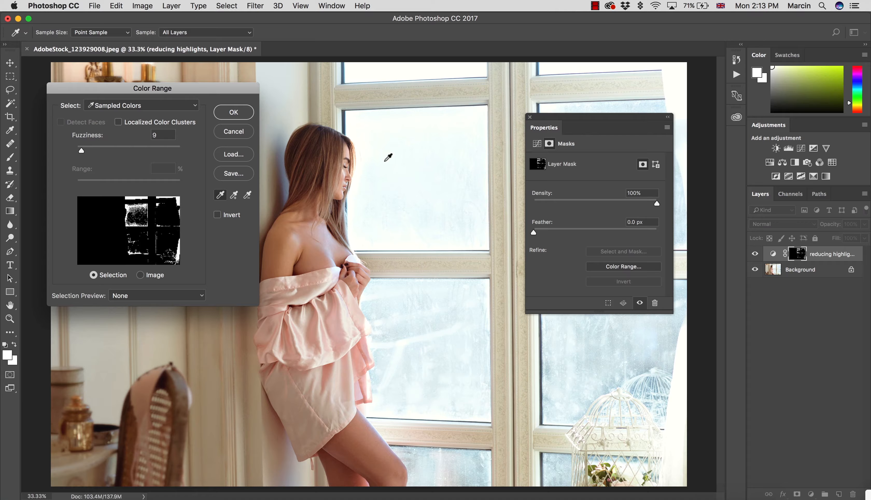
{"action": "left_click_drag", "start_coordinate": [81, 147], "coordinate": [97, 146]}
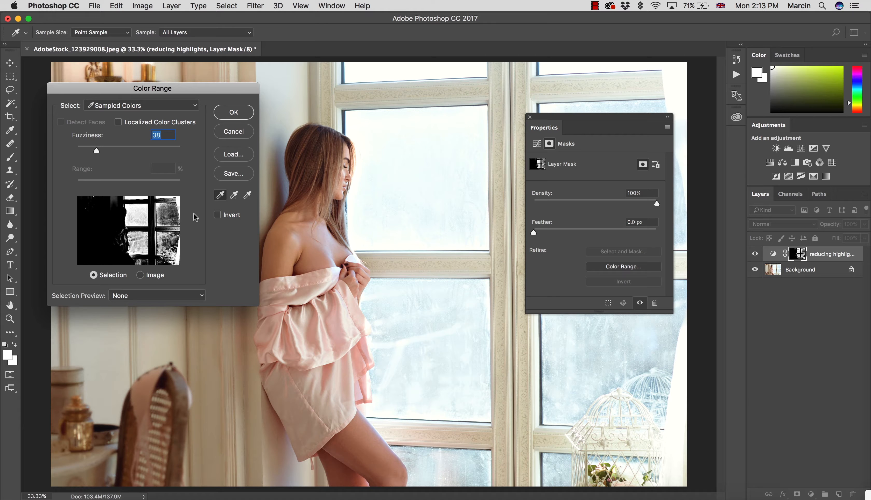
{"action": "left_click", "coordinate": [410, 340]}
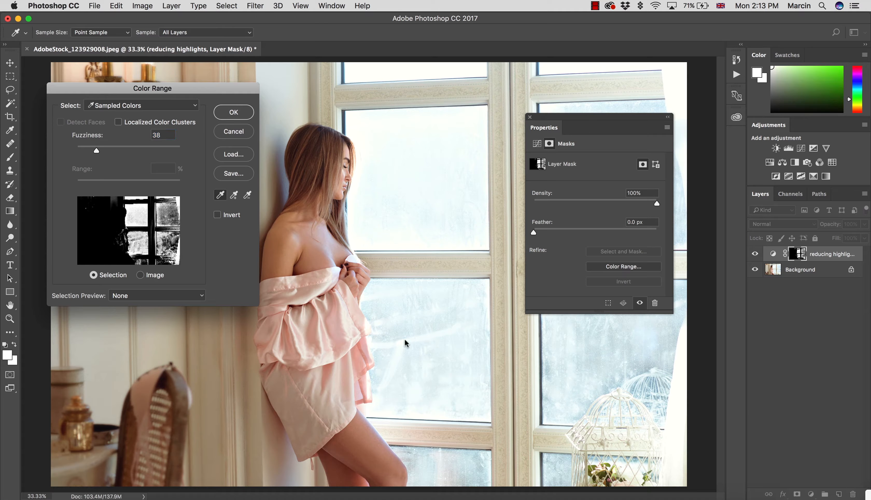
{"action": "left_click", "coordinate": [410, 76]}
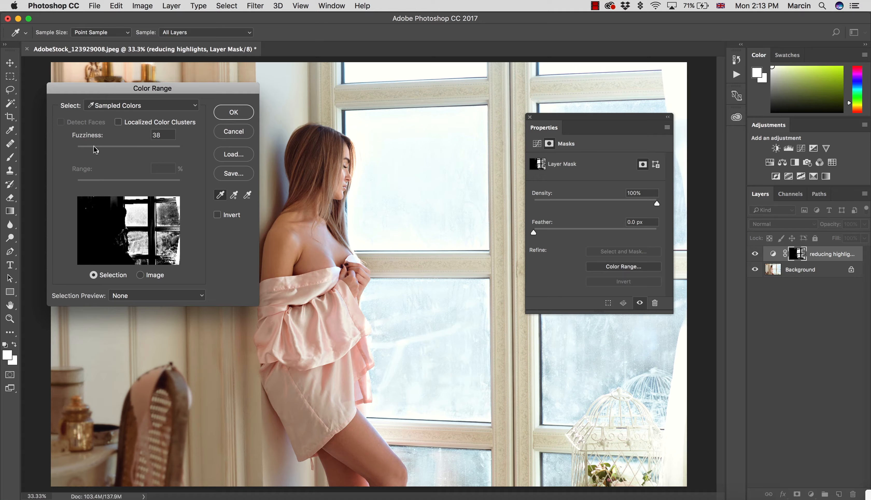
{"action": "left_click_drag", "start_coordinate": [97, 149], "coordinate": [102, 149]}
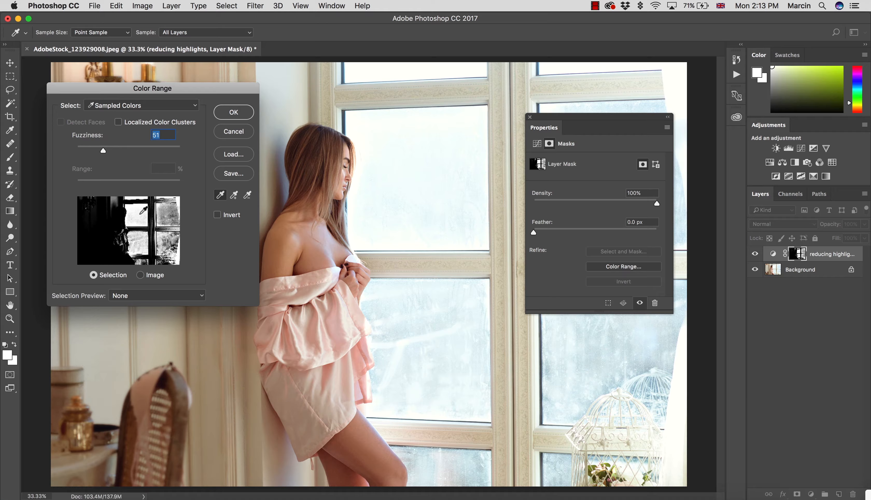
{"action": "left_click", "coordinate": [237, 116]}
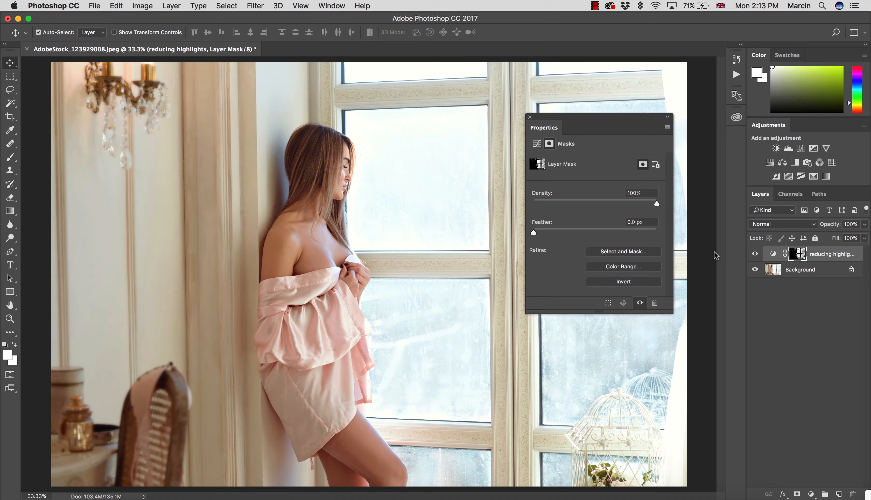
Step: Display the layer mask alone and paint the woman and the wall lamp black with a 300 px brush
{"action": "left_click", "coordinate": [796, 255], "text": "alt"}
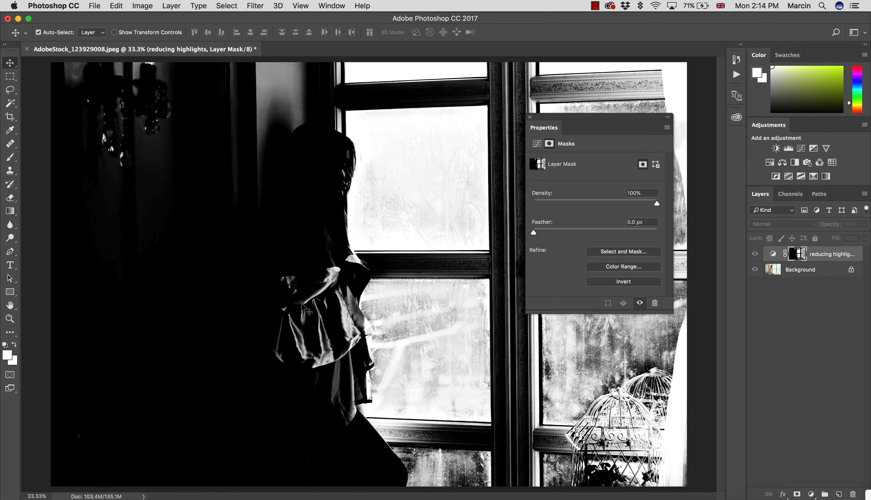
{"action": "left_click", "coordinate": [800, 255], "text": "alt"}
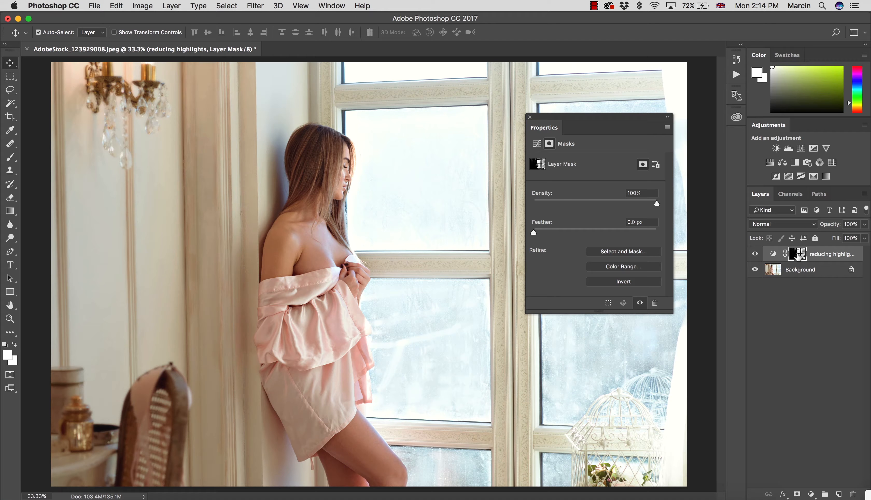
{"action": "left_click", "coordinate": [797, 255], "text": "alt"}
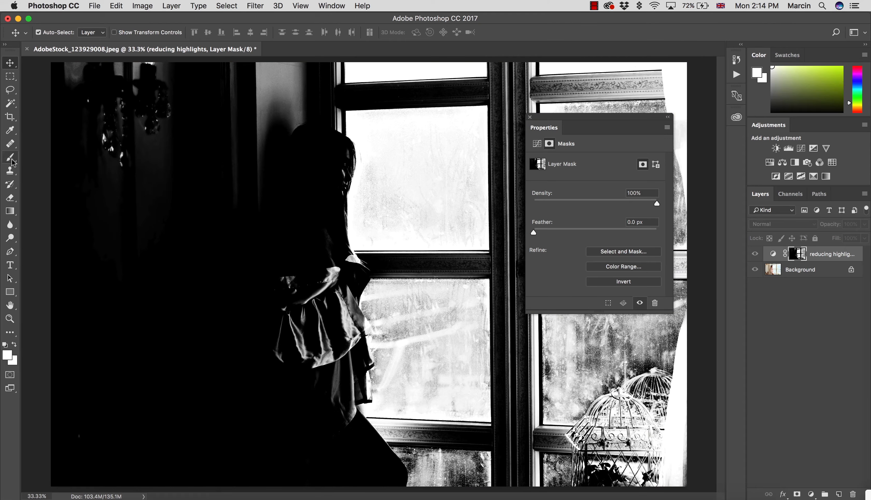
{"action": "left_click", "coordinate": [12, 160]}
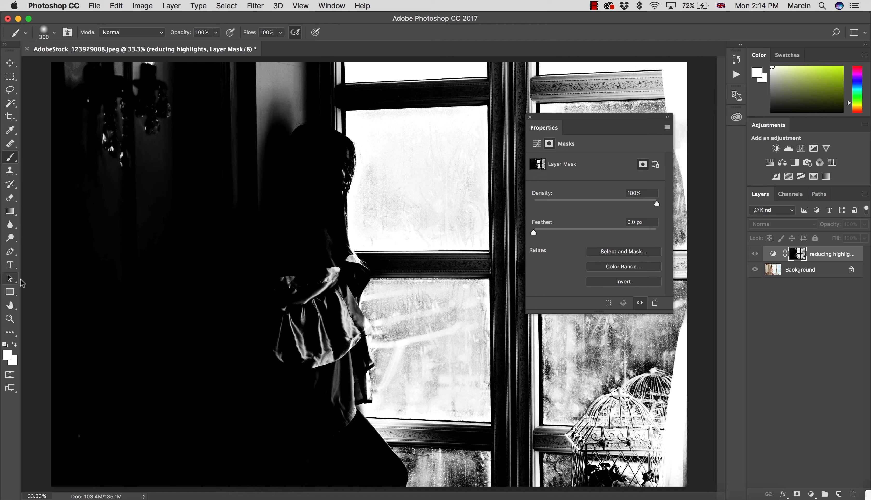
{"action": "left_click", "coordinate": [6, 346]}
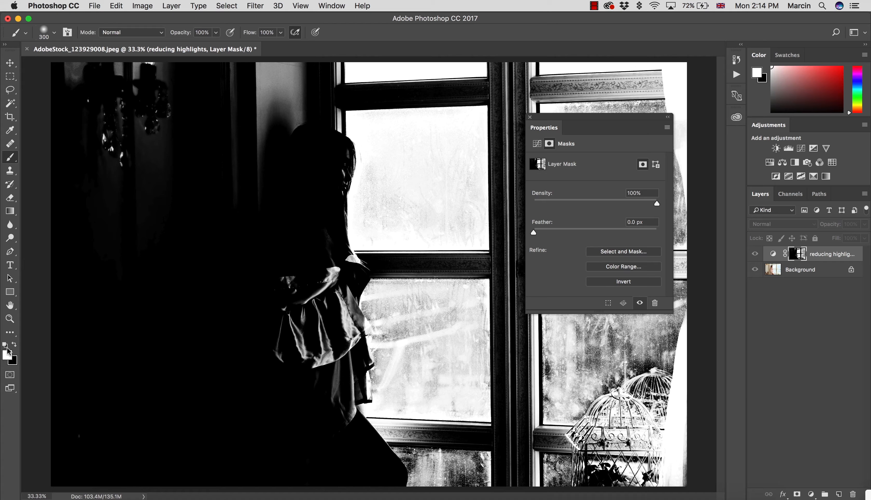
{"action": "key", "text": "x"}
{"action": "mouse_move", "coordinate": [297, 314]}
{"action": "left_mouse_down"}
{"action": "mouse_move", "coordinate": [279, 296]}
{"action": "mouse_move", "coordinate": [292, 291]}
{"action": "mouse_move", "coordinate": [286, 275]}
{"action": "mouse_move", "coordinate": [289, 376]}
{"action": "mouse_move", "coordinate": [301, 357]}
{"action": "mouse_move", "coordinate": [306, 368]}
{"action": "mouse_move", "coordinate": [307, 326]}
{"action": "mouse_move", "coordinate": [305, 338]}
{"action": "mouse_move", "coordinate": [316, 326]}
{"action": "mouse_move", "coordinate": [320, 350]}
{"action": "mouse_move", "coordinate": [334, 269]}
{"action": "mouse_move", "coordinate": [323, 236]}
{"action": "mouse_move", "coordinate": [340, 160]}
{"action": "left_mouse_up"}
{"action": "mouse_move", "coordinate": [338, 266]}
{"action": "left_mouse_down"}
{"action": "mouse_move", "coordinate": [337, 412]}
{"action": "mouse_move", "coordinate": [344, 385]}
{"action": "mouse_move", "coordinate": [349, 400]}
{"action": "mouse_move", "coordinate": [356, 380]}
{"action": "mouse_move", "coordinate": [348, 320]}
{"action": "mouse_move", "coordinate": [361, 395]}
{"action": "mouse_move", "coordinate": [346, 408]}
{"action": "mouse_move", "coordinate": [346, 372]}
{"action": "mouse_move", "coordinate": [356, 367]}
{"action": "mouse_move", "coordinate": [298, 335]}
{"action": "left_mouse_up"}
{"action": "mouse_move", "coordinate": [162, 140]}
{"action": "left_mouse_down"}
{"action": "mouse_move", "coordinate": [140, 173]}
{"action": "mouse_move", "coordinate": [142, 92]}
{"action": "mouse_move", "coordinate": [120, 138]}
{"action": "mouse_move", "coordinate": [126, 162]}
{"action": "mouse_move", "coordinate": [140, 169]}
{"action": "mouse_move", "coordinate": [175, 98]}
{"action": "mouse_move", "coordinate": [122, 69]}
{"action": "mouse_move", "coordinate": [104, 139]}
{"action": "mouse_move", "coordinate": [120, 84]}
{"action": "mouse_move", "coordinate": [74, 98]}
{"action": "mouse_move", "coordinate": [68, 127]}
{"action": "left_mouse_up"}
Step: Enlarge the brush to 900 px and paint the grey wall area beside the window black on the mask
{"action": "key", "text": "bracketright"}
{"action": "key", "text": "bracketright"}
{"action": "key", "text": "bracketright"}
{"action": "key", "text": "bracketright"}
{"action": "key", "text": "bracketright"}
{"action": "key", "text": "bracketright"}
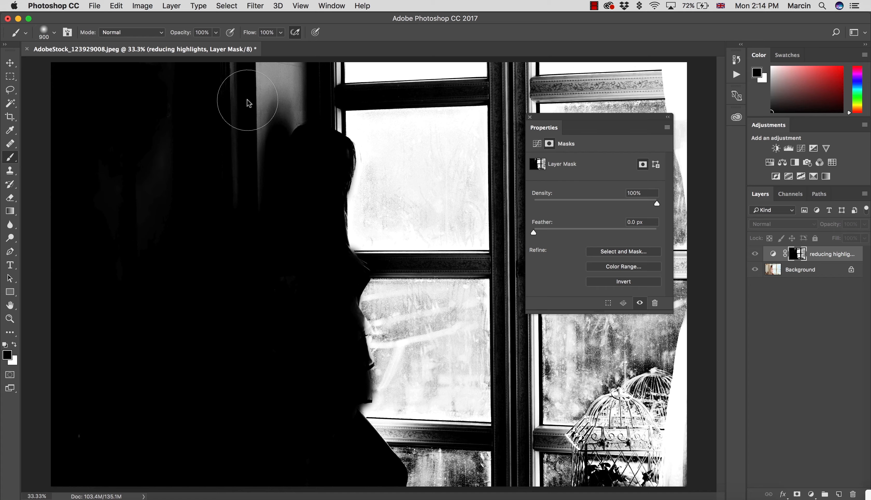
{"action": "mouse_move", "coordinate": [249, 113]}
{"action": "left_mouse_down"}
{"action": "mouse_move", "coordinate": [236, 152]}
{"action": "mouse_move", "coordinate": [264, 128]}
{"action": "mouse_move", "coordinate": [279, 130]}
{"action": "mouse_move", "coordinate": [265, 84]}
{"action": "left_mouse_up"}
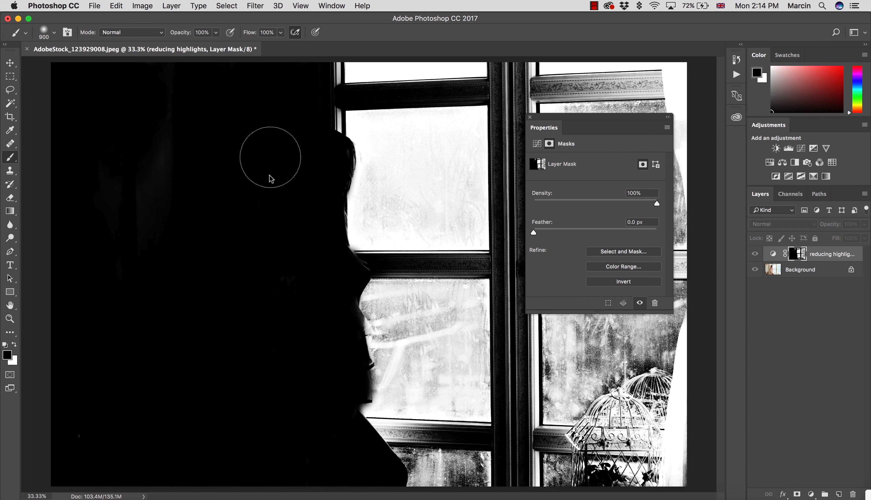
Step: Paint the window frame's left edge black on the mask with a 250 px brush, and return to the normal image view
{"action": "key", "text": "bracketleft"}
{"action": "key", "text": "bracketleft"}
{"action": "key", "text": "bracketleft"}
{"action": "key", "text": "bracketleft"}
{"action": "key", "text": "bracketleft"}
{"action": "key", "text": "bracketleft"}
{"action": "key", "text": "bracketleft"}
{"action": "mouse_move", "coordinate": [337, 65]}
{"action": "left_mouse_down"}
{"action": "mouse_move", "coordinate": [329, 112]}
{"action": "mouse_move", "coordinate": [328, 60]}
{"action": "mouse_move", "coordinate": [334, 141]}
{"action": "left_mouse_up"}
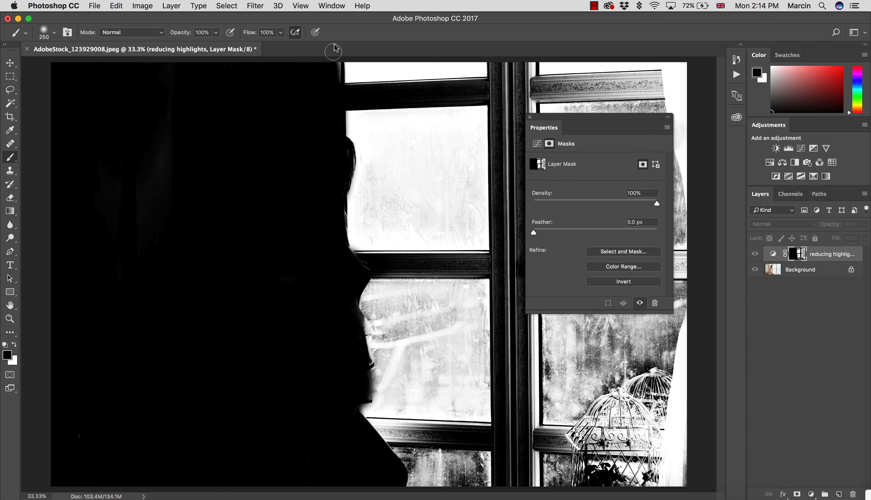
{"action": "left_click_drag", "start_coordinate": [334, 52], "coordinate": [334, 136]}
{"action": "left_click", "coordinate": [530, 118]}
{"action": "left_click", "coordinate": [791, 254], "text": "alt"}
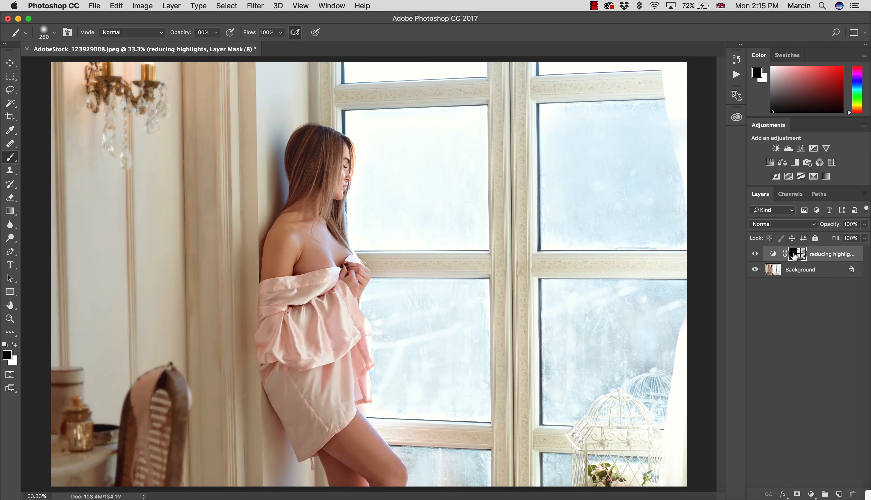
Step: Bend the RGB curve of "reducing highlights" downward to darken the window, compare before and after, and soften the bend slightly
{"action": "double_click", "coordinate": [772, 254]}
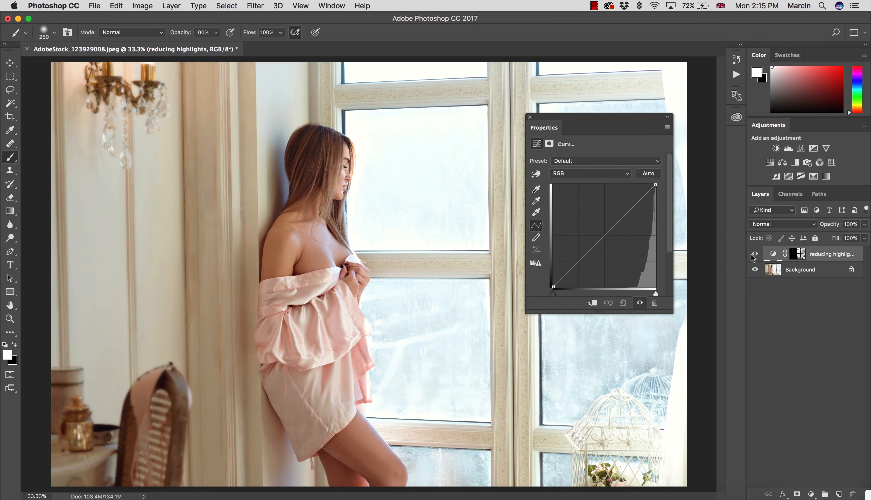
{"action": "left_click_drag", "start_coordinate": [622, 217], "coordinate": [632, 235]}
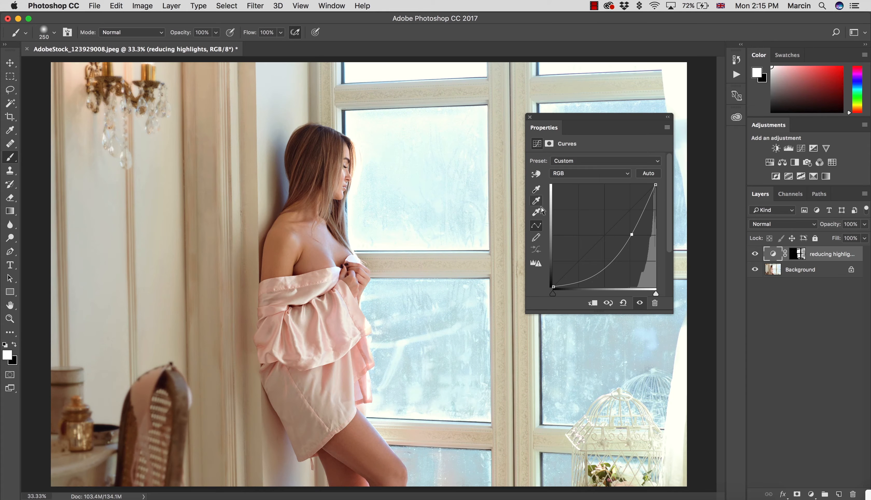
{"action": "left_click", "coordinate": [752, 254]}
{"action": "left_click", "coordinate": [751, 254]}
{"action": "left_click", "coordinate": [632, 234]}
{"action": "left_click_drag", "start_coordinate": [631, 234], "coordinate": [628, 235]}
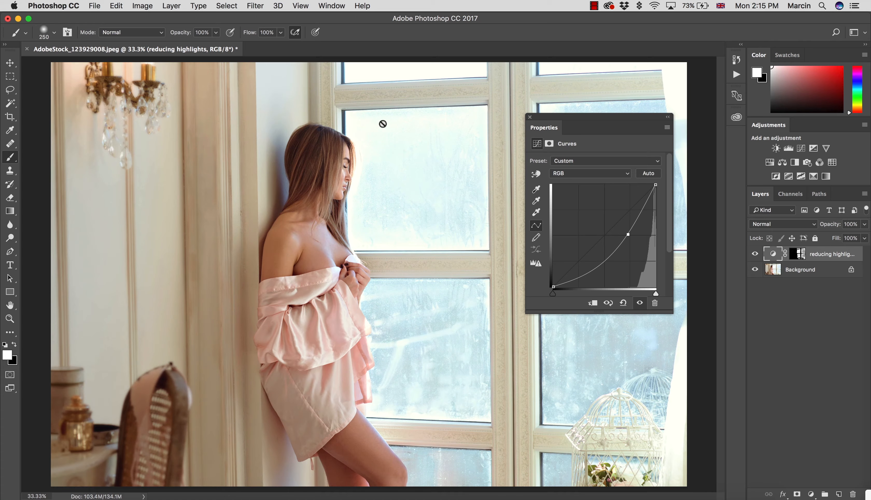
Step: Add a second Curves adjustment layer above "reducing highlights" and rename it 2
{"action": "left_click", "coordinate": [809, 492]}
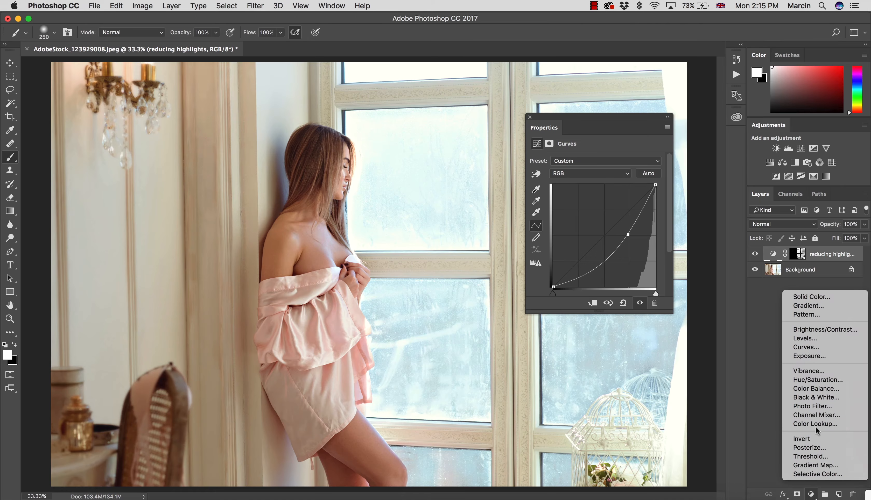
{"action": "left_click", "coordinate": [807, 350]}
{"action": "double_click", "coordinate": [819, 255]}
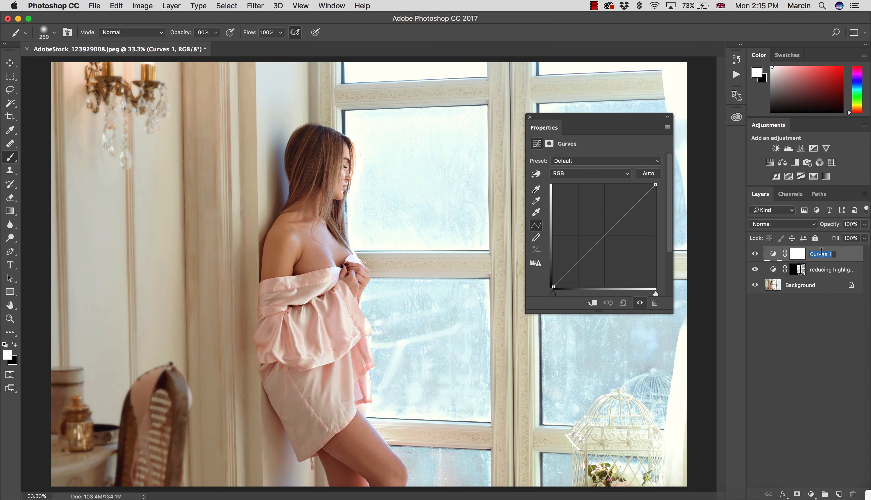
{"action": "type", "text": "2"}
{"action": "key", "text": "Return"}
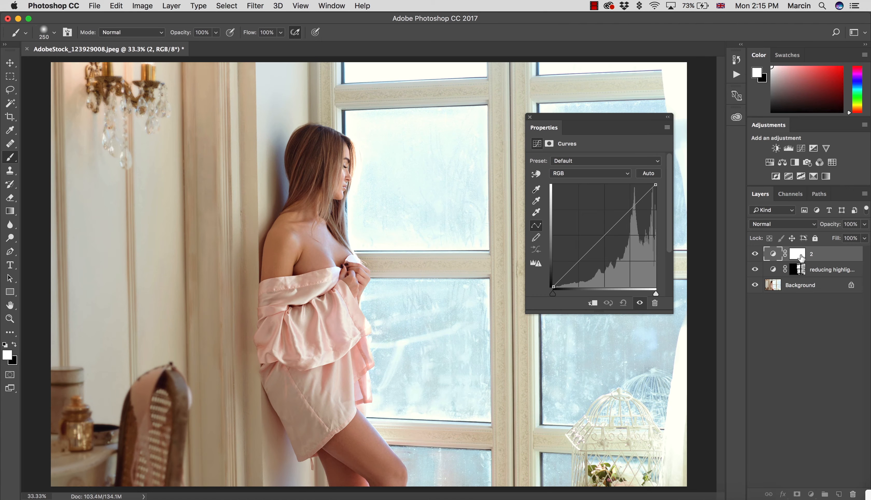
Step: Mask layer 2 with Color Range, sampling the bright window pane near the woman's head at Fuzziness 19
{"action": "left_click", "coordinate": [797, 254]}
{"action": "key", "text": "x"}
{"action": "left_click", "coordinate": [231, 5]}
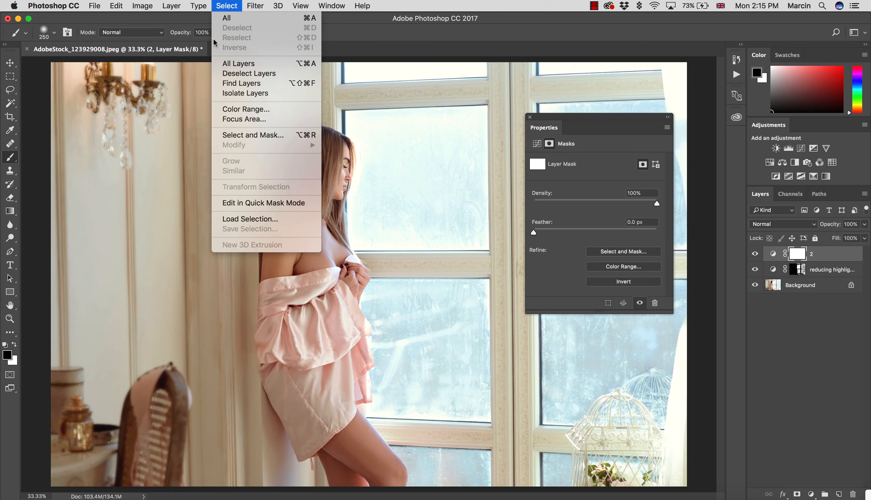
{"action": "left_click", "coordinate": [240, 114]}
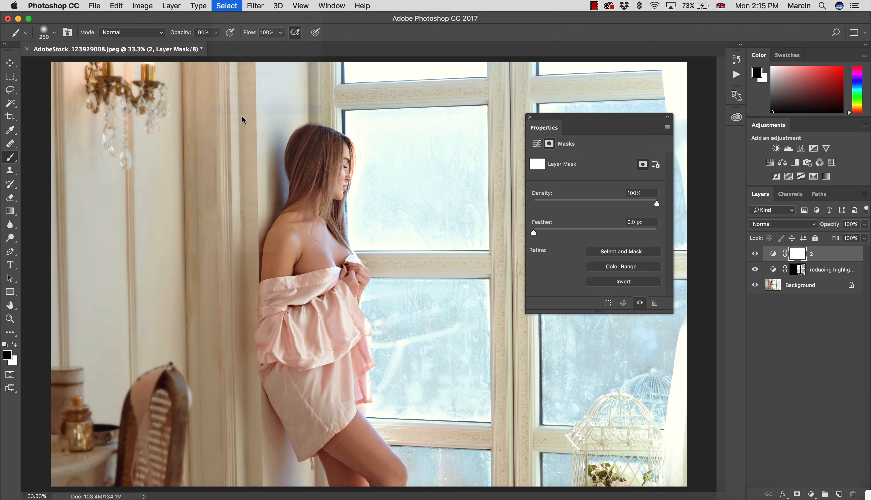
{"action": "left_click", "coordinate": [361, 122]}
{"action": "left_click_drag", "start_coordinate": [99, 149], "coordinate": [87, 151]}
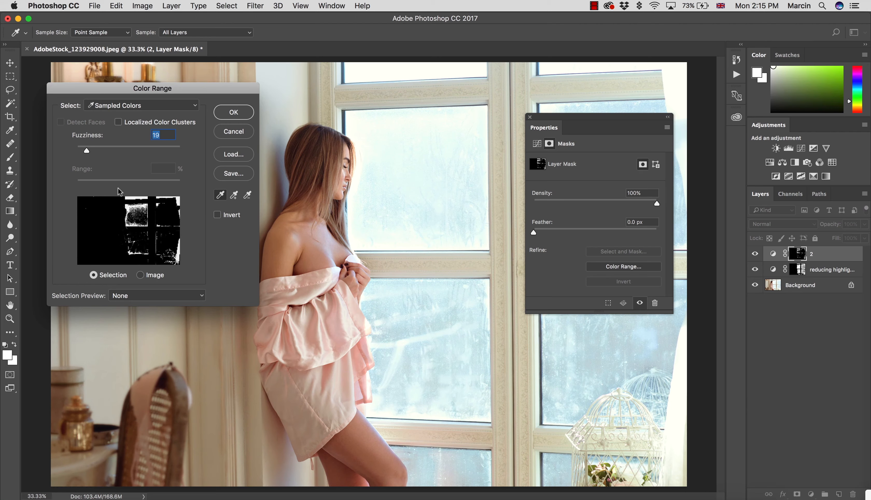
{"action": "left_click", "coordinate": [239, 113]}
Step: Bend the RGB curve of layer 2 downward in the upper tones to darken the brightest window highlights
{"action": "left_click", "coordinate": [765, 252]}
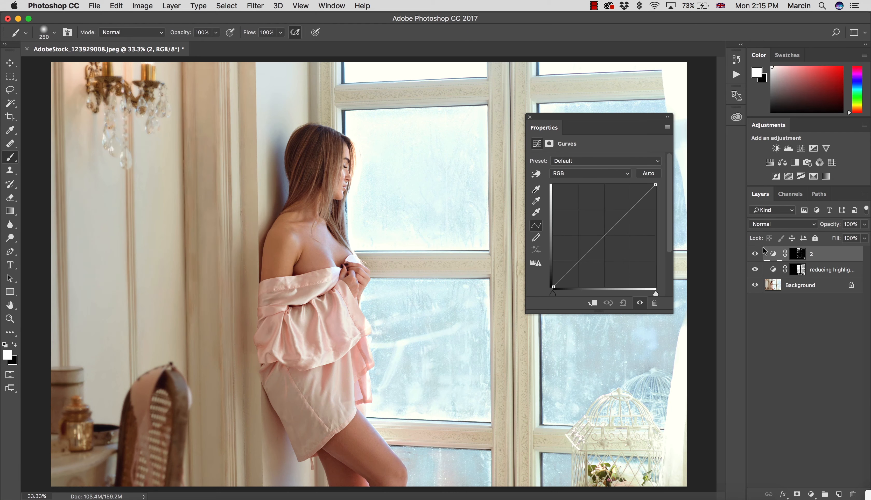
{"action": "left_click_drag", "start_coordinate": [623, 217], "coordinate": [630, 230]}
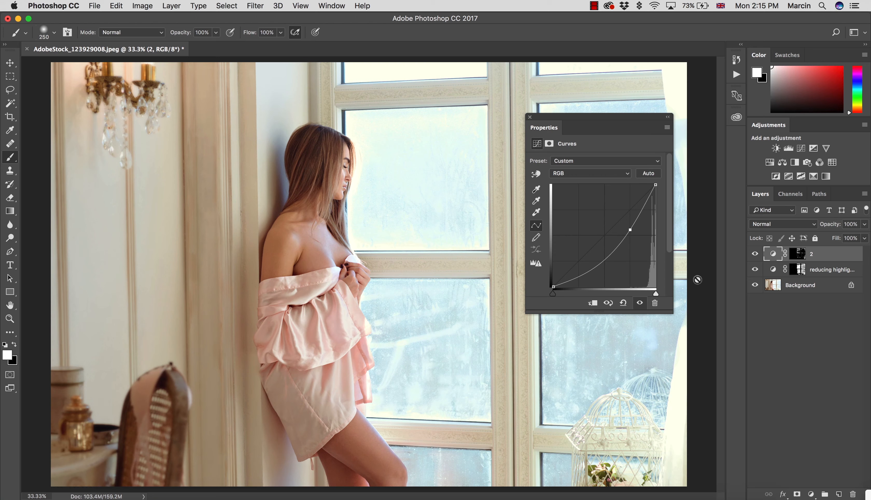
Step: Set the blend mode of both Curves layers, "reducing highlights" and 2, to Luminosity
{"action": "left_click", "coordinate": [797, 274]}
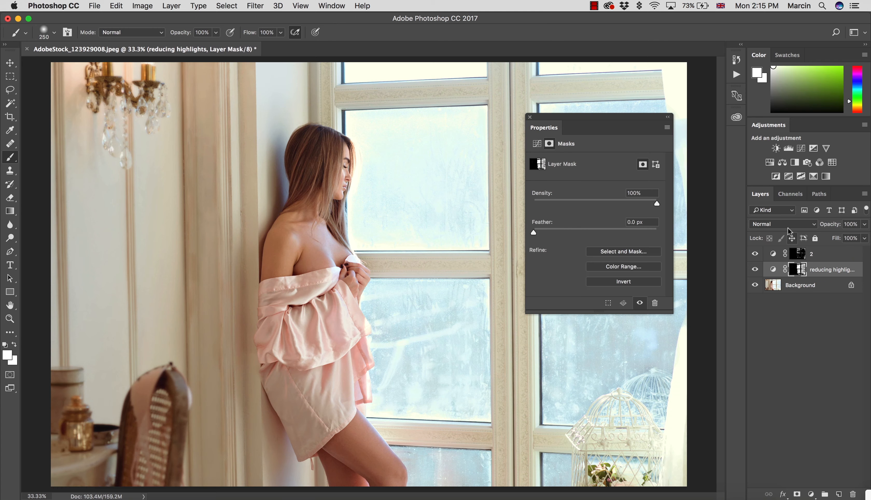
{"action": "left_click", "coordinate": [779, 226]}
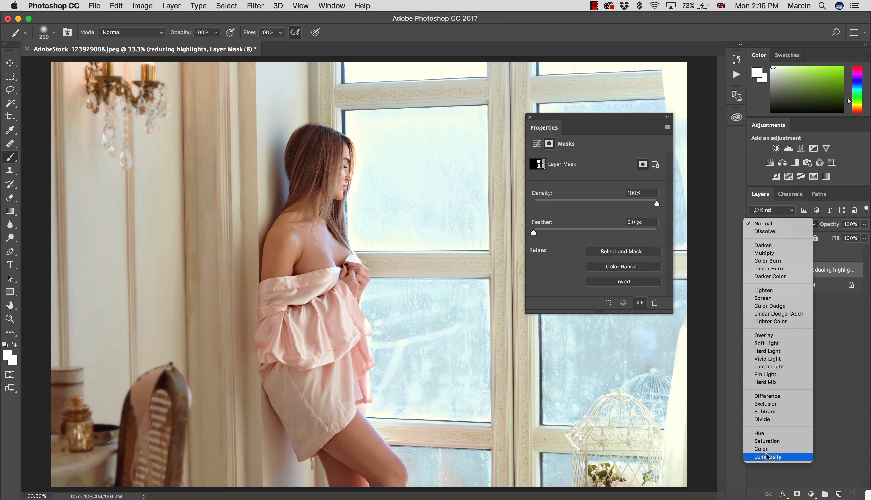
{"action": "left_click", "coordinate": [767, 457]}
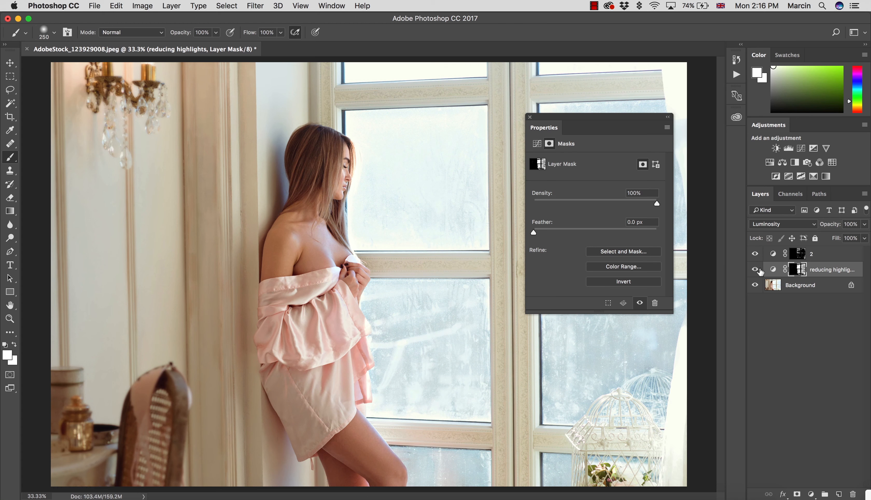
{"action": "left_click", "coordinate": [775, 251]}
{"action": "left_click", "coordinate": [772, 226]}
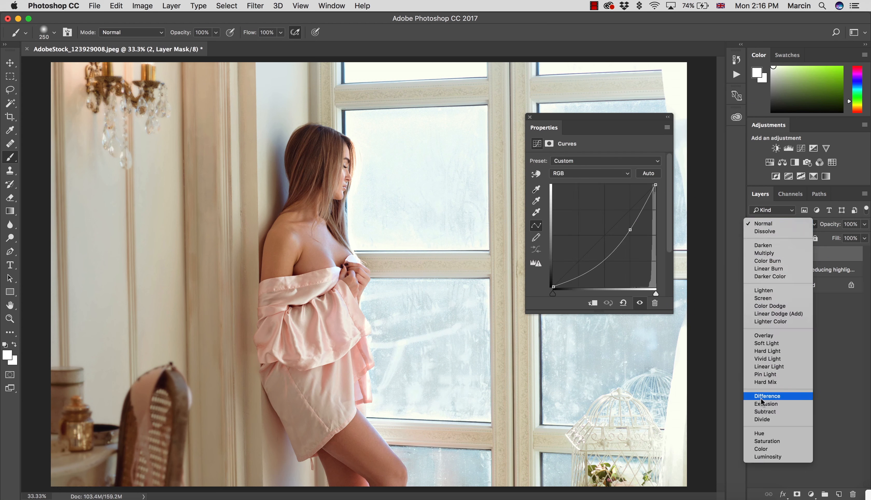
{"action": "left_click", "coordinate": [768, 457]}
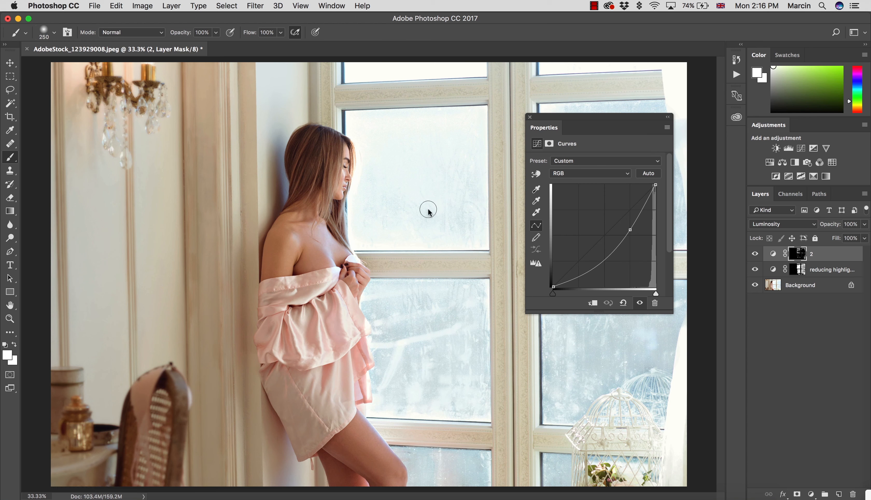
Step: Compare the window with the Curves layers hidden and shown, and slightly adjust the RGB curve point of layer 2
{"action": "left_click", "coordinate": [755, 270]}
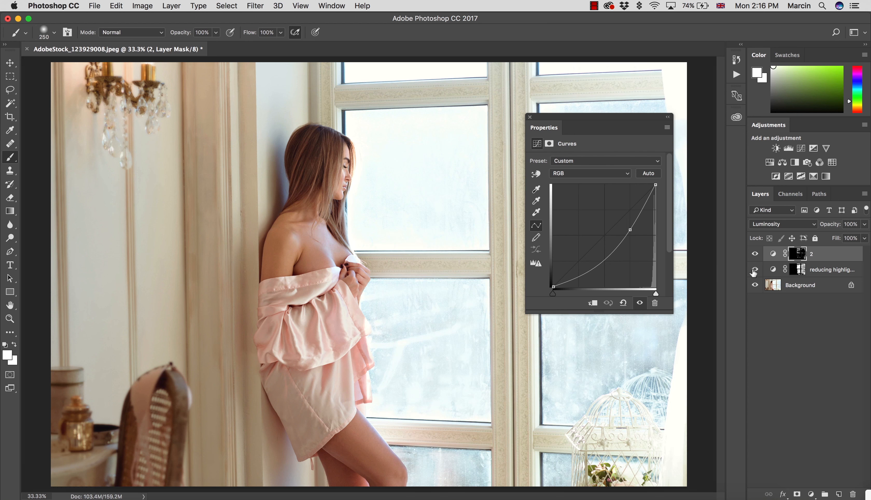
{"action": "left_click", "coordinate": [754, 270]}
{"action": "left_click", "coordinate": [756, 255]}
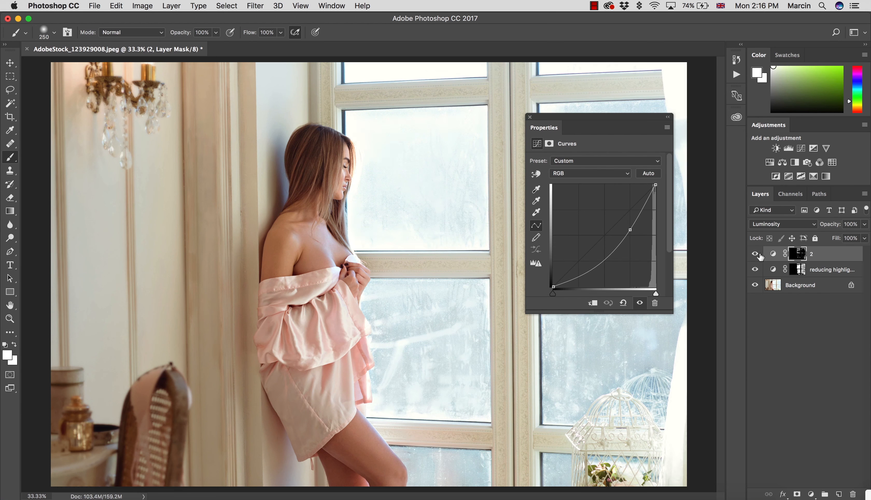
{"action": "left_click", "coordinate": [773, 254]}
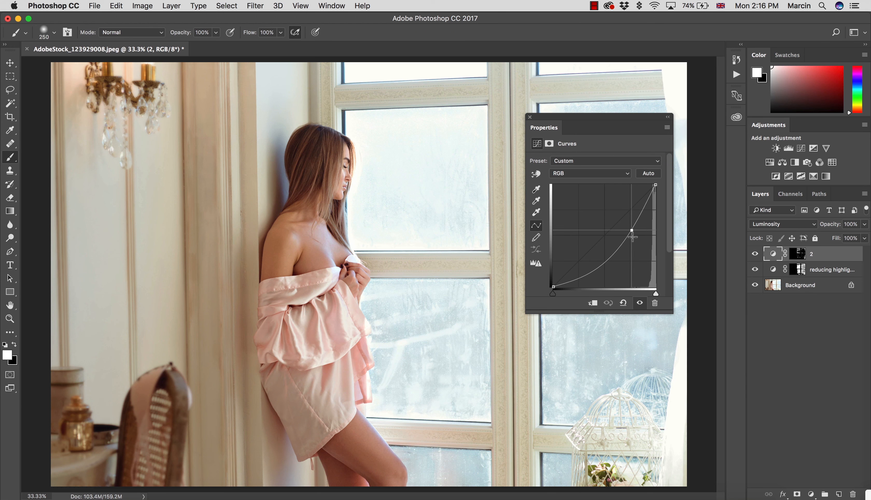
{"action": "left_click_drag", "start_coordinate": [632, 237], "coordinate": [632, 238]}
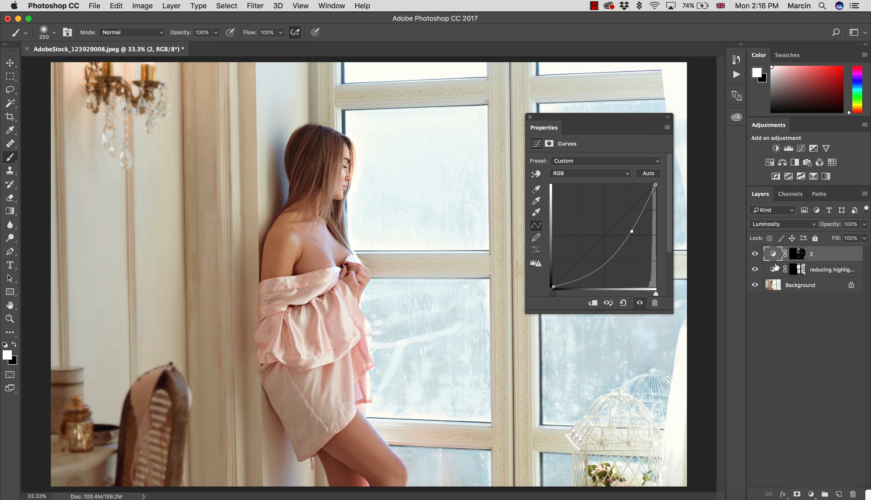
Step: Duplicate the "reducing highlights" layer, set the copy's opacity to 50%, compare before and after, and close the adjustment properties
{"action": "left_click", "coordinate": [796, 271]}
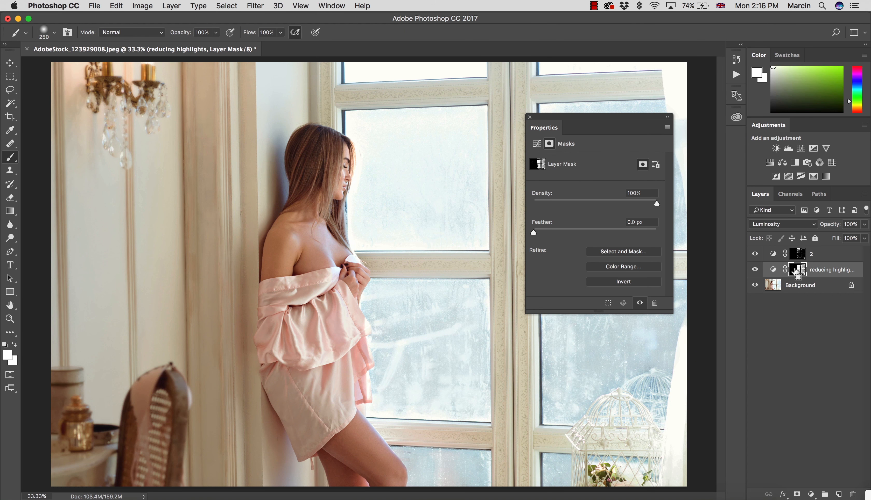
{"action": "key", "text": "super+j"}
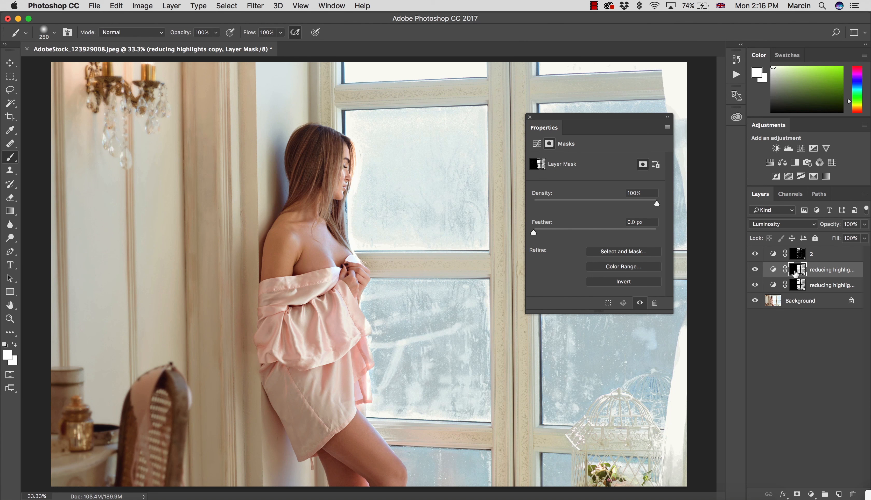
{"action": "left_click_drag", "start_coordinate": [831, 225], "coordinate": [805, 223]}
{"action": "left_click", "coordinate": [757, 273]}
{"action": "left_click", "coordinate": [758, 274]}
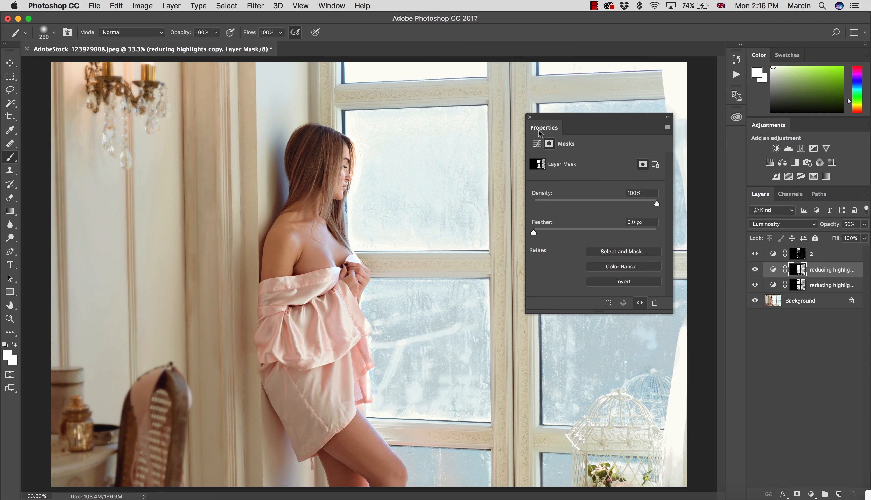
{"action": "left_click", "coordinate": [530, 116]}
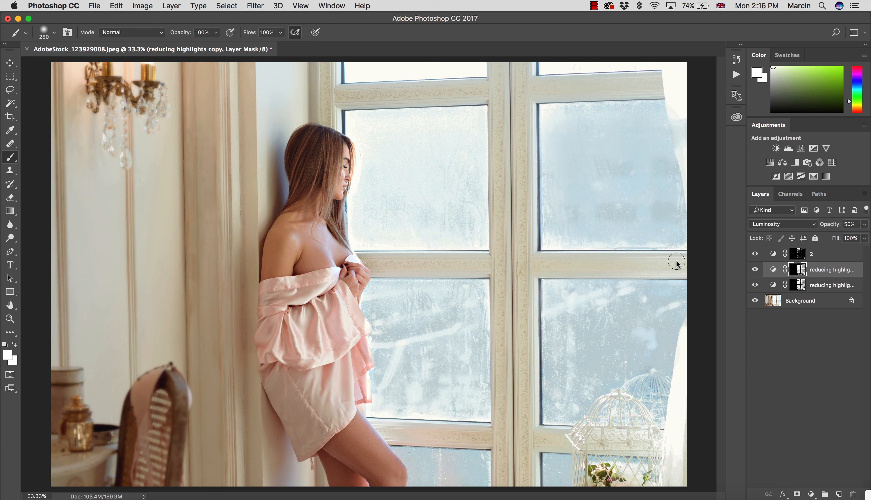